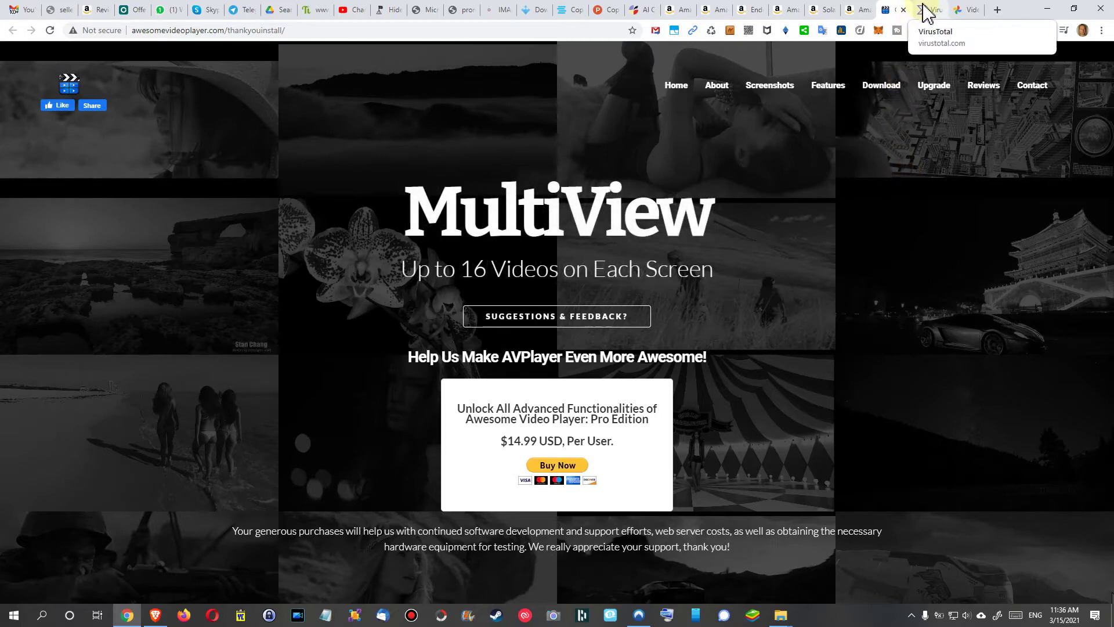
Step: Show the VirusTotal results for the Awesome Video Player installer, with every engine reporting undetected
{"action": "left_click", "coordinate": [926, 10]}
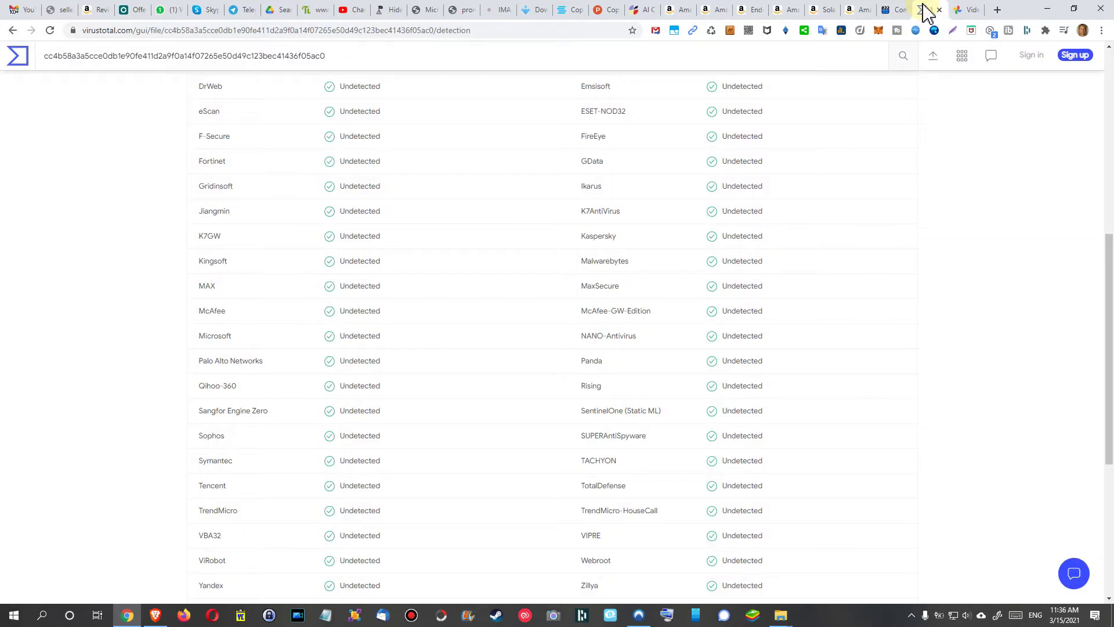
{"action": "left_click_drag", "start_coordinate": [1107, 348], "coordinate": [1098, 131]}
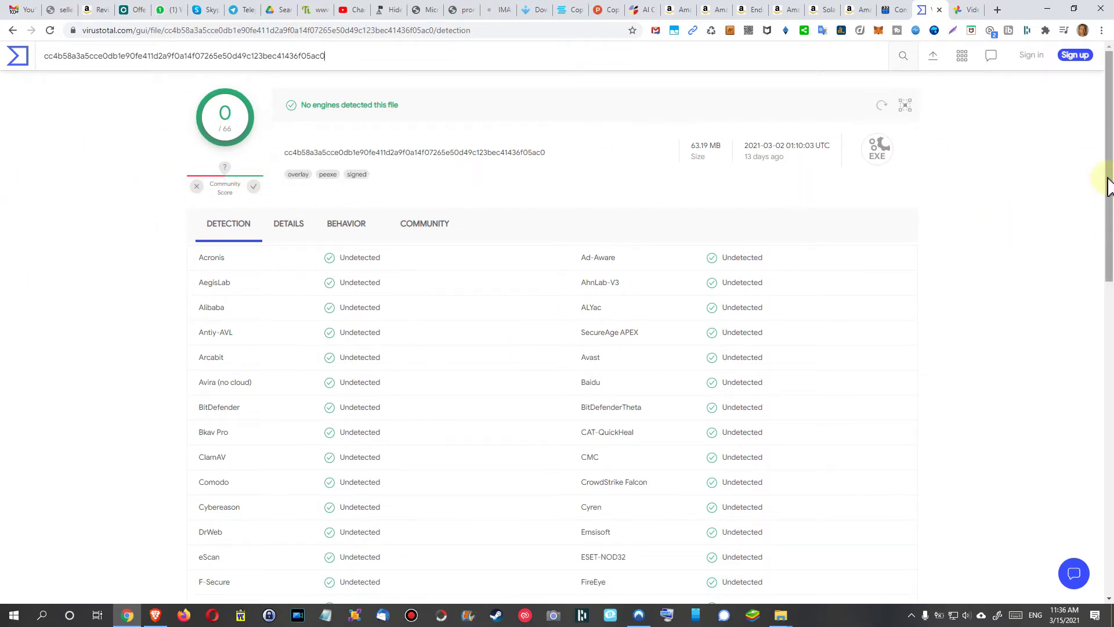
{"action": "left_click_drag", "start_coordinate": [1110, 178], "coordinate": [1110, 490]}
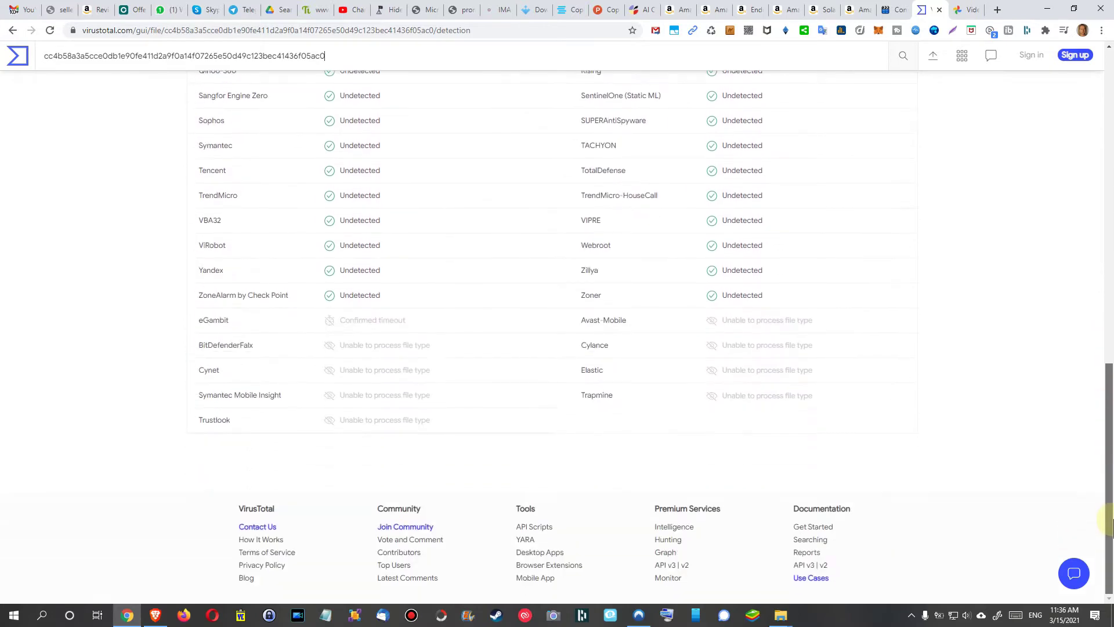
{"action": "left_click_drag", "start_coordinate": [1109, 411], "coordinate": [1099, 45]}
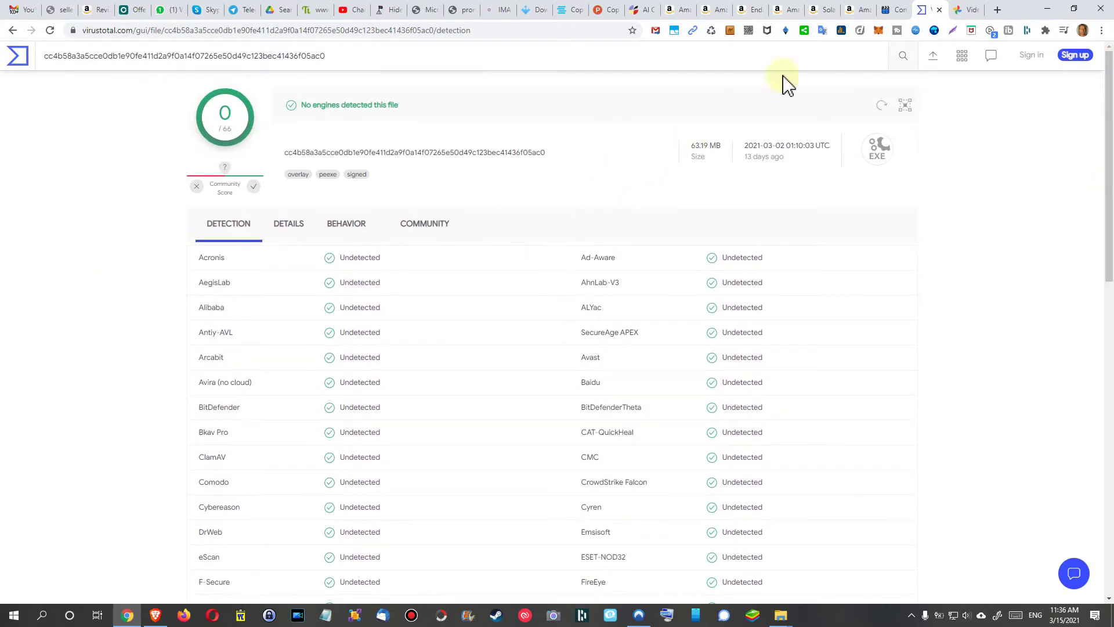
Step: Go back to the awesomevideoplayer.com thank-you page tab after checking the VirusTotal results
{"action": "left_click", "coordinate": [899, 11]}
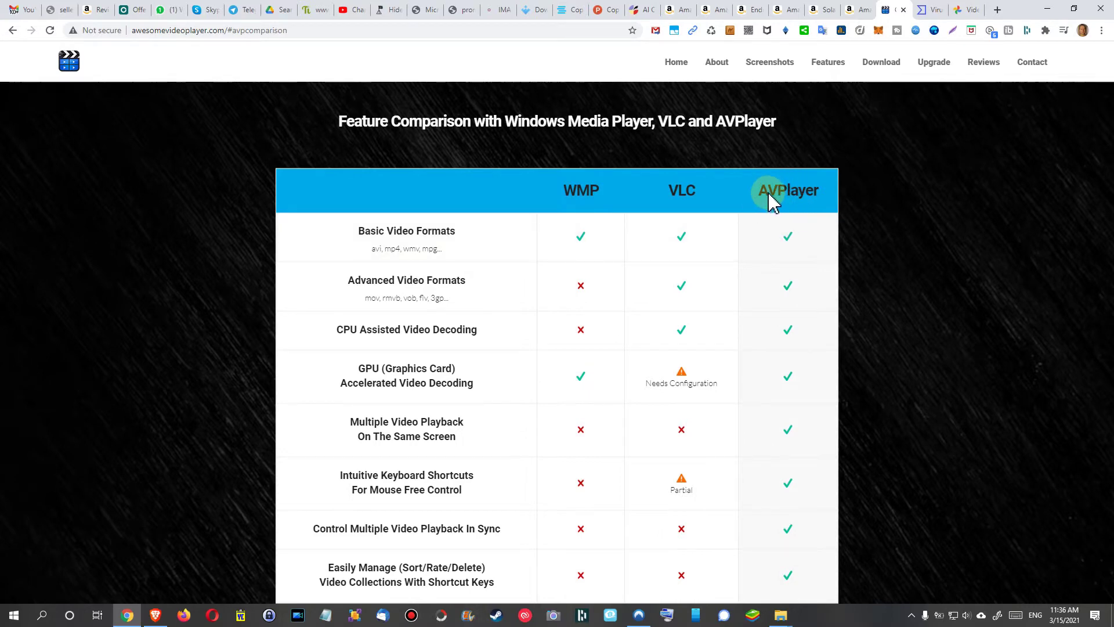
{"action": "scroll", "coordinate": [796, 237], "scroll_direction": "down", "scroll_amount": 1}
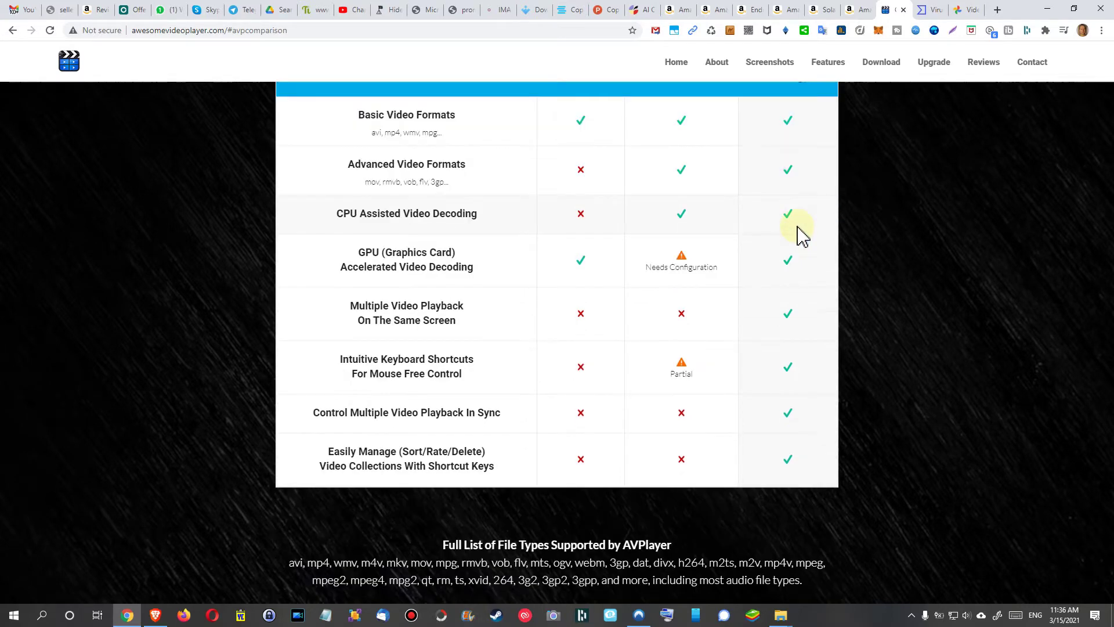
{"action": "scroll", "coordinate": [801, 236], "scroll_direction": "up", "scroll_amount": 1}
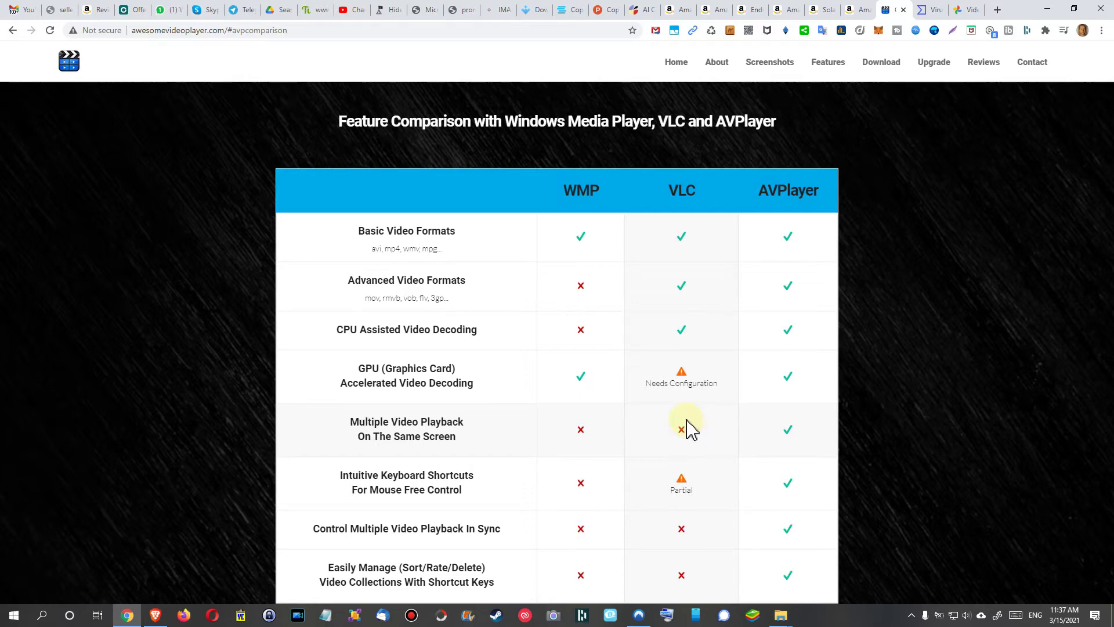
{"action": "scroll", "coordinate": [687, 428], "scroll_direction": "down", "scroll_amount": 1}
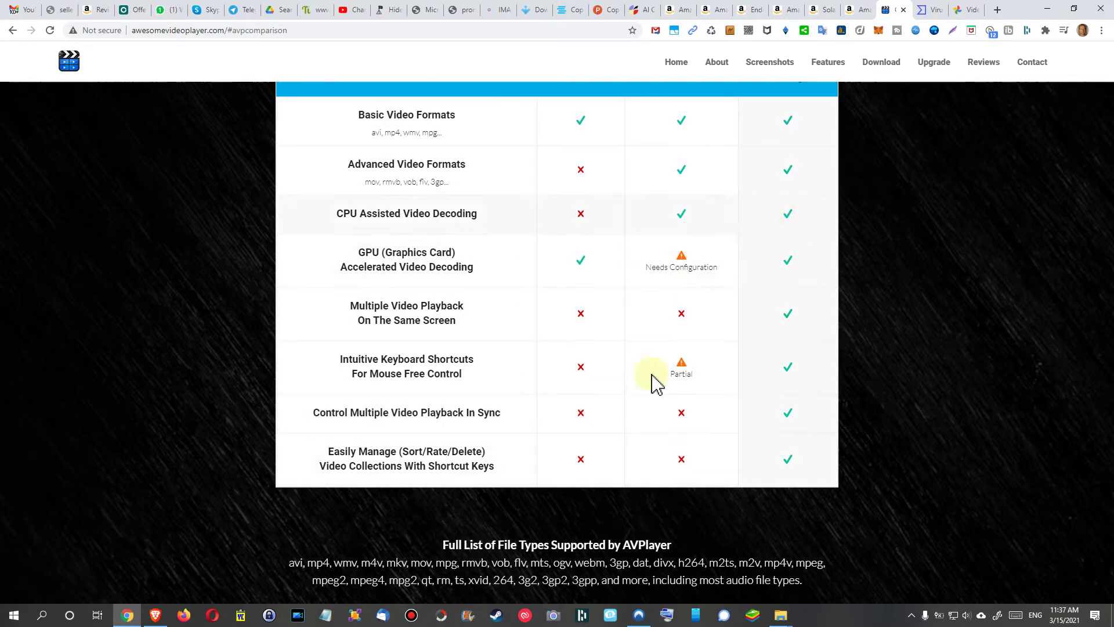
{"action": "scroll", "coordinate": [722, 415], "scroll_direction": "up", "scroll_amount": 1}
{"action": "scroll", "coordinate": [722, 366], "scroll_direction": "up", "scroll_amount": 1}
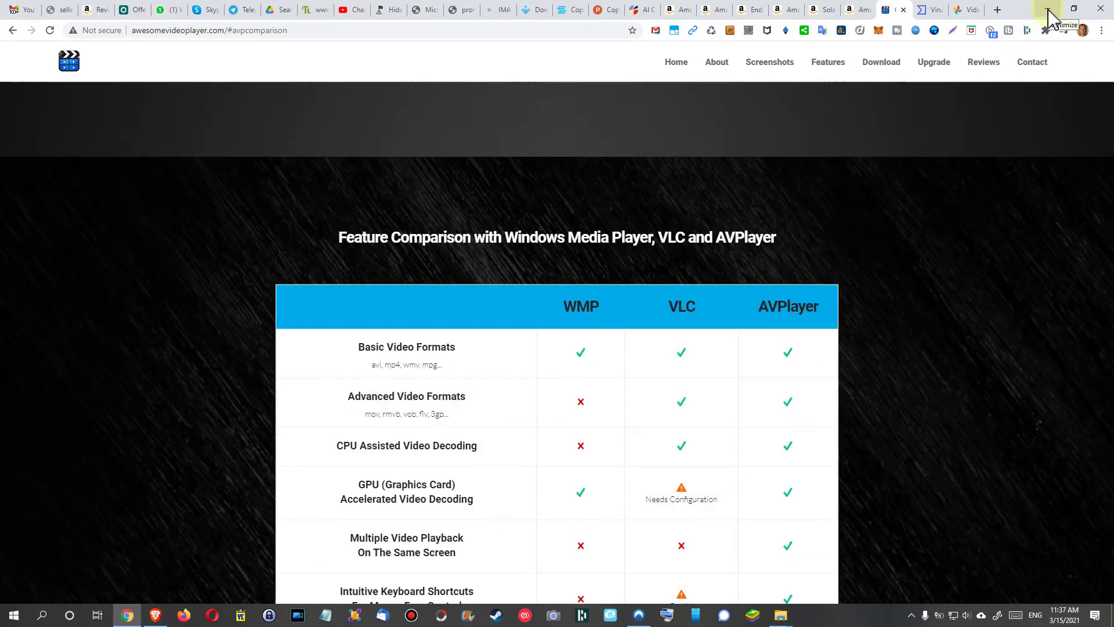
Step: Minimize Chrome to reveal the Test AVPlayer folder holding three MP4 videos
{"action": "left_click", "coordinate": [1050, 10]}
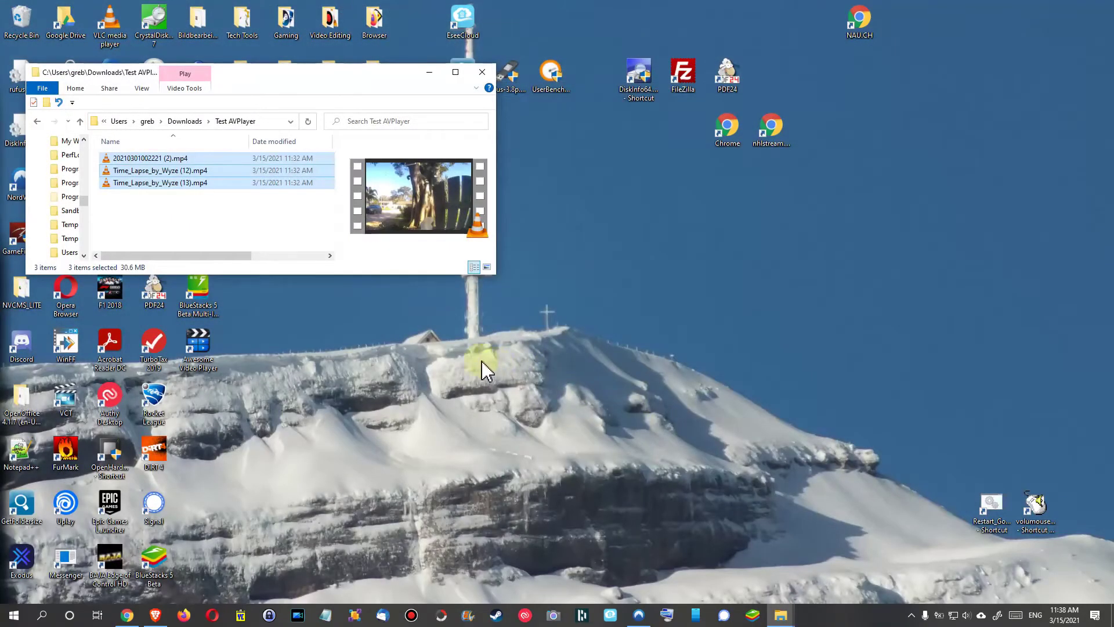
Step: Start Awesome Video Player from its desktop shortcut, showing an empty new playlist
{"action": "double_click", "coordinate": [207, 348]}
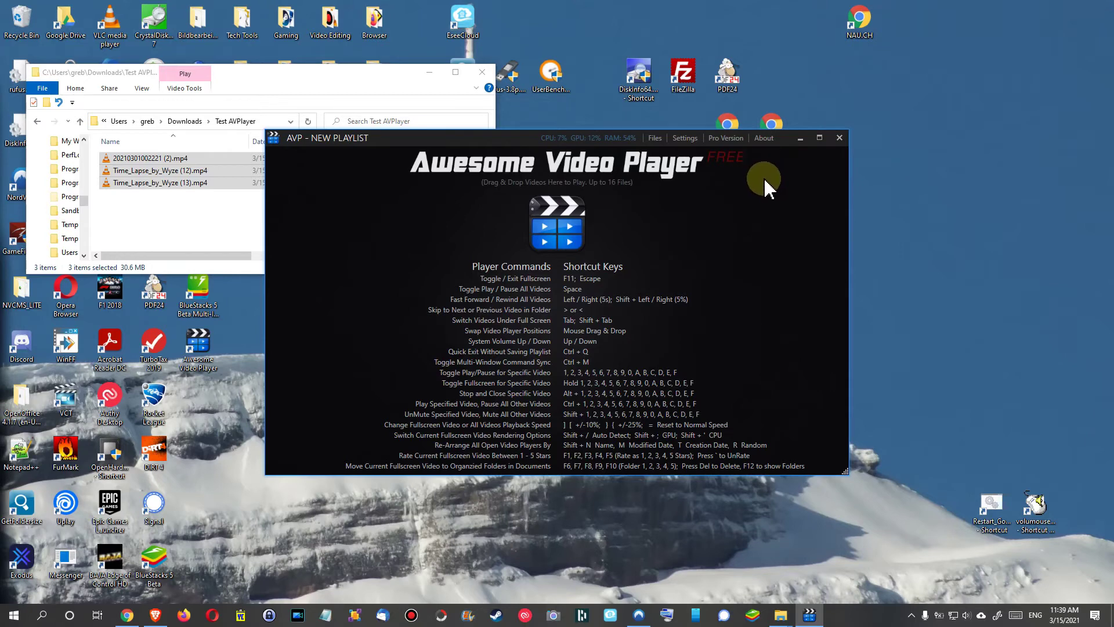
Step: Separate the player and Explorer windows, drop the three Wyze MP4s into a grid, then close the player
{"action": "left_click_drag", "start_coordinate": [503, 143], "coordinate": [727, 129]}
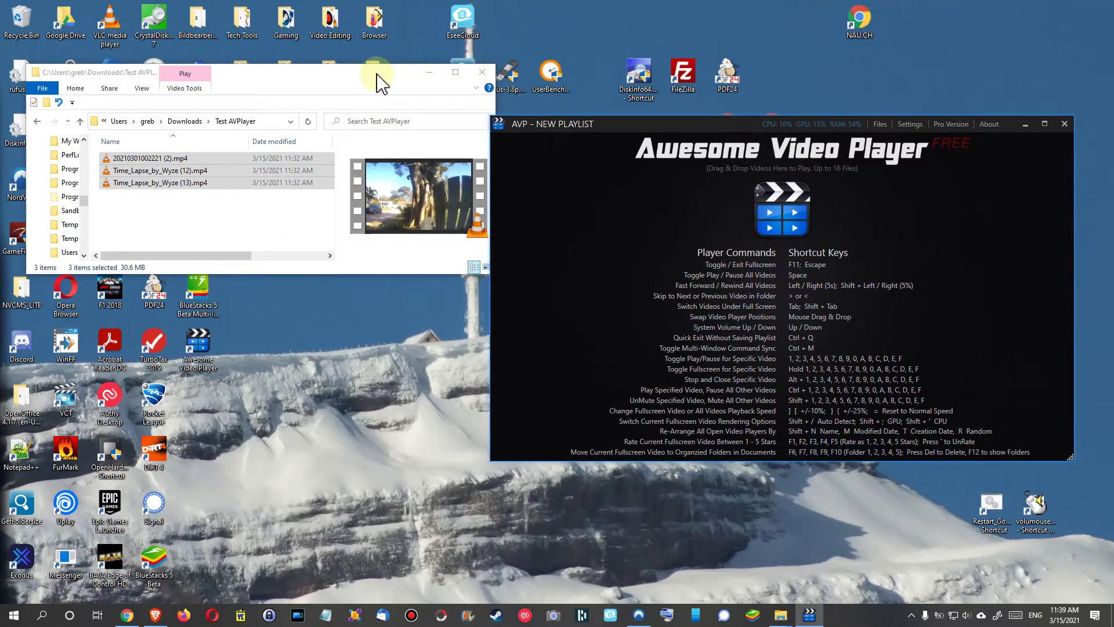
{"action": "mouse_move", "coordinate": [379, 79]}
{"action": "left_mouse_down"}
{"action": "mouse_move", "coordinate": [353, 160]}
{"action": "mouse_move", "coordinate": [364, 173]}
{"action": "left_mouse_up"}
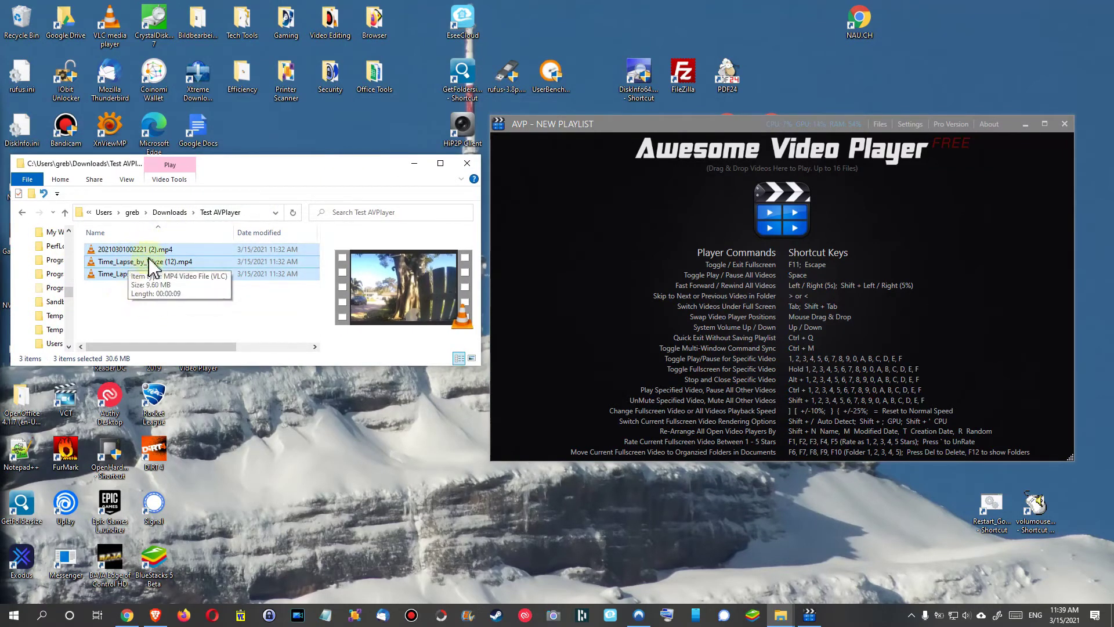
{"action": "left_click_drag", "start_coordinate": [125, 271], "coordinate": [664, 291]}
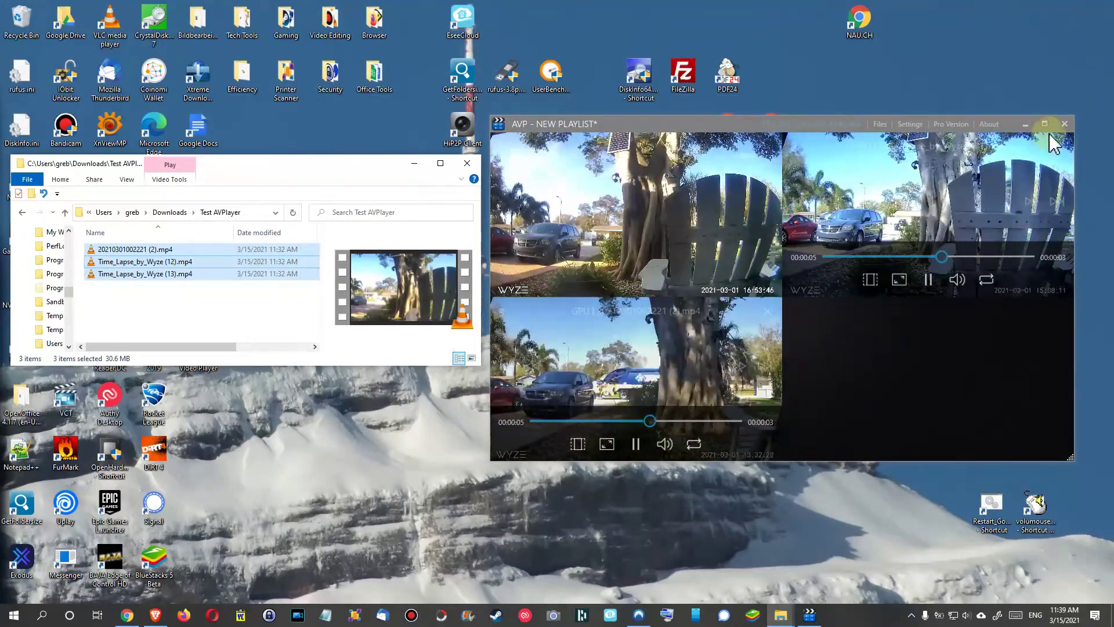
{"action": "left_click", "coordinate": [1064, 124]}
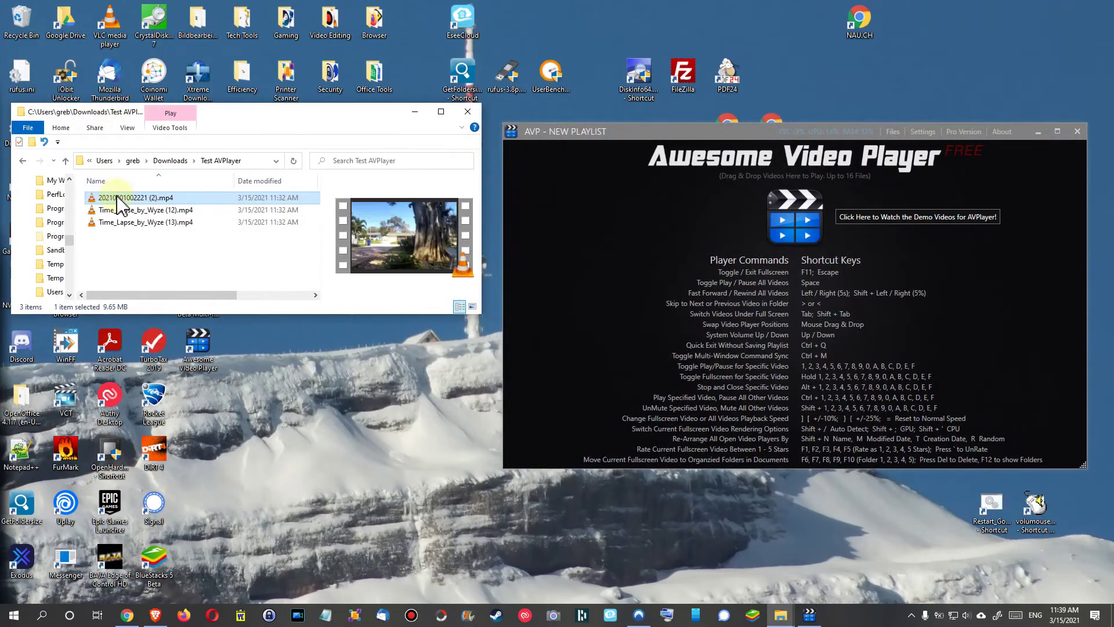
Step: Drag the three Wyze MP4 clips in one by one as grid panes, then nudge Explorer down
{"action": "left_click_drag", "start_coordinate": [107, 207], "coordinate": [609, 266]}
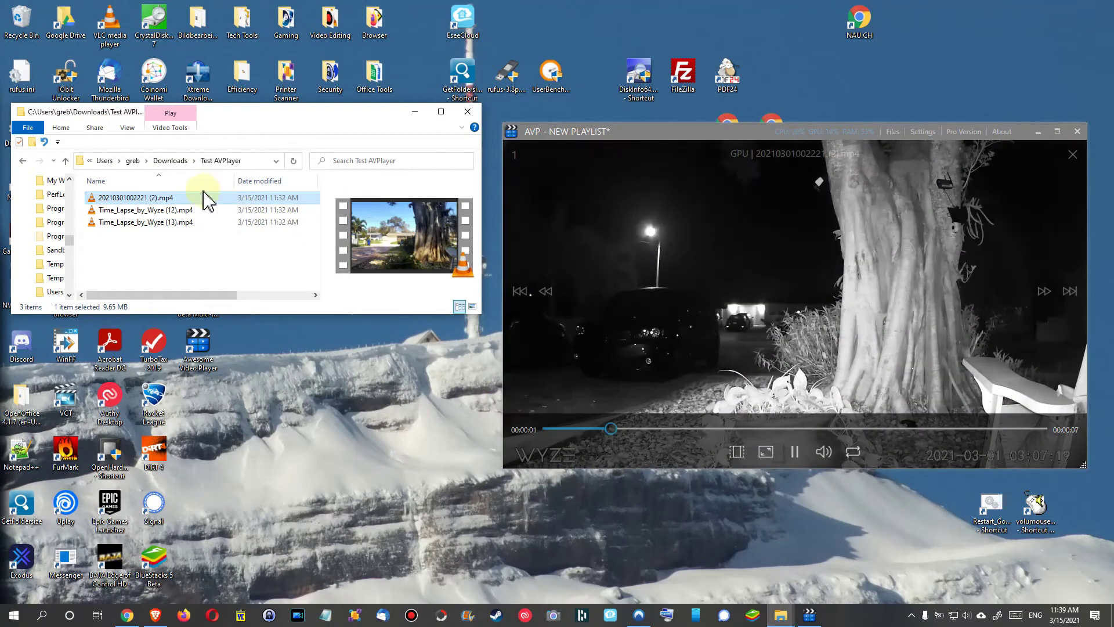
{"action": "left_click_drag", "start_coordinate": [170, 214], "coordinate": [597, 286]}
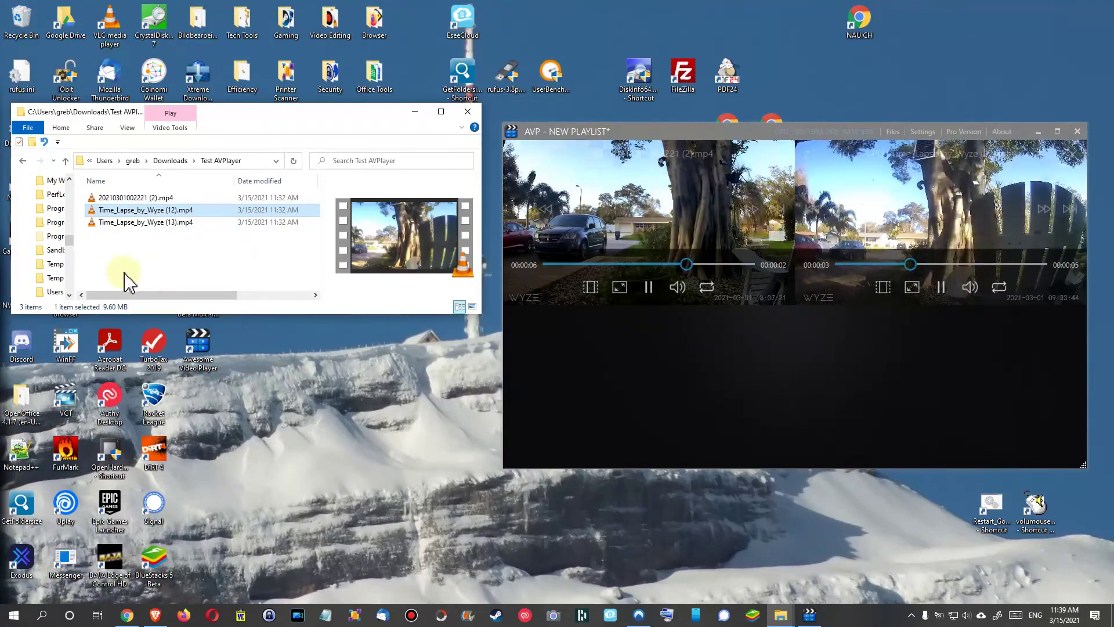
{"action": "left_click_drag", "start_coordinate": [140, 222], "coordinate": [655, 353]}
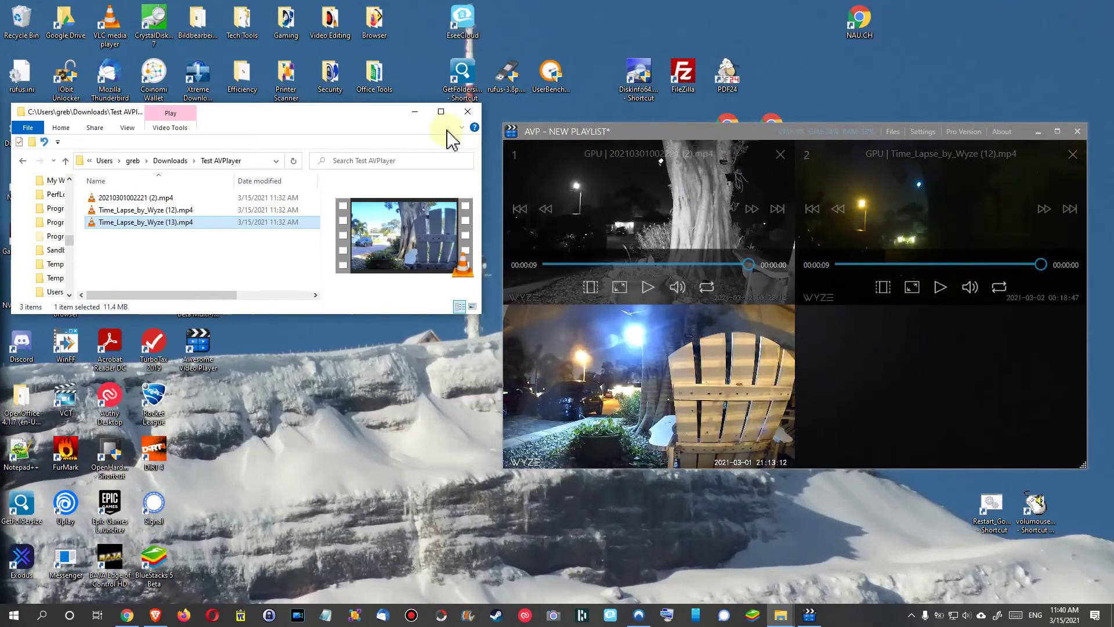
{"action": "left_click_drag", "start_coordinate": [365, 122], "coordinate": [370, 142]}
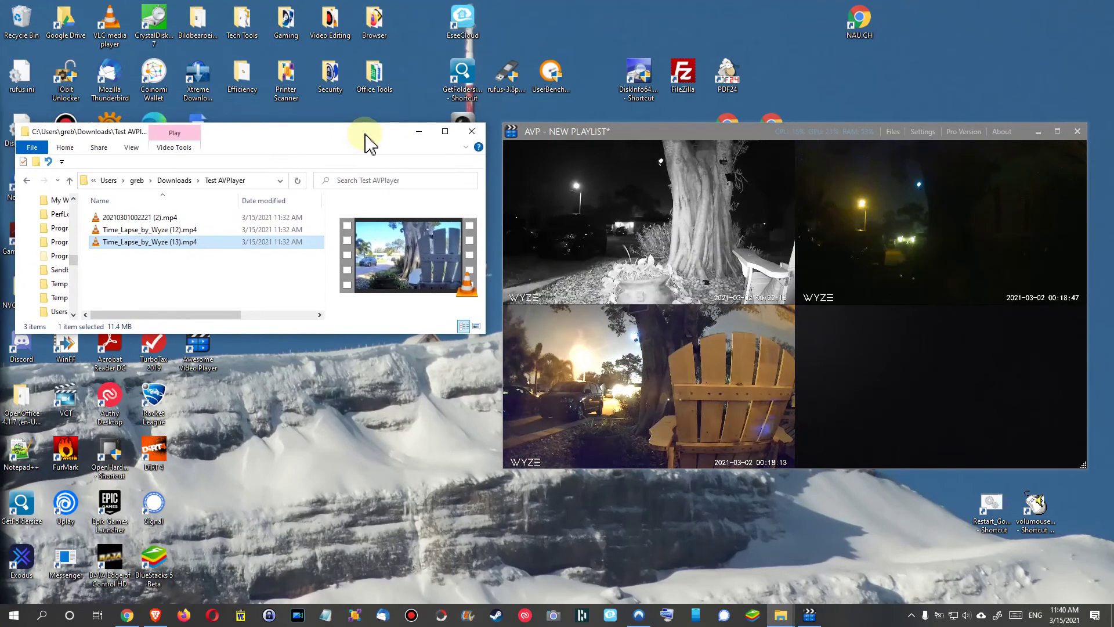